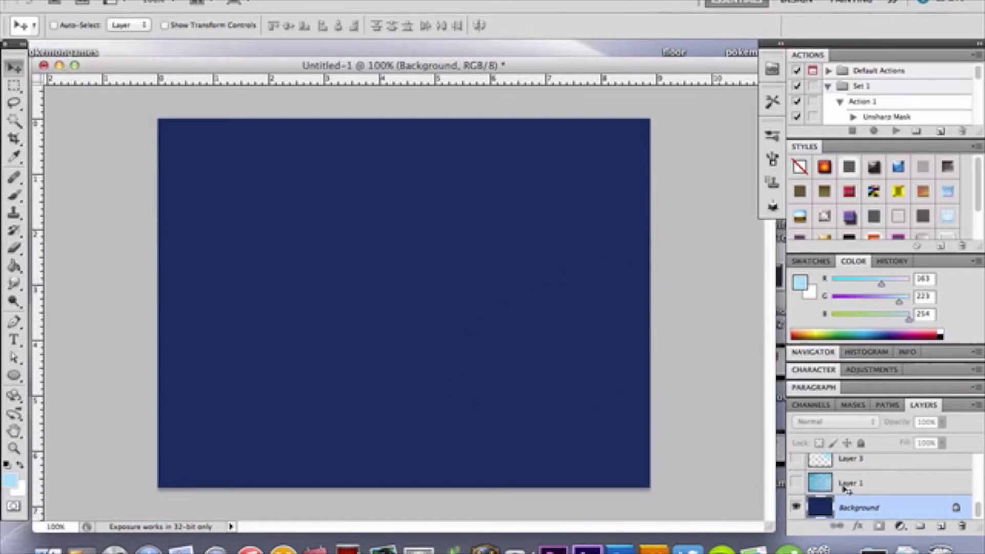
Step: Show Layer 1's ice texture and set it to Multiply after previewing it in Normal
left_click(870, 492)
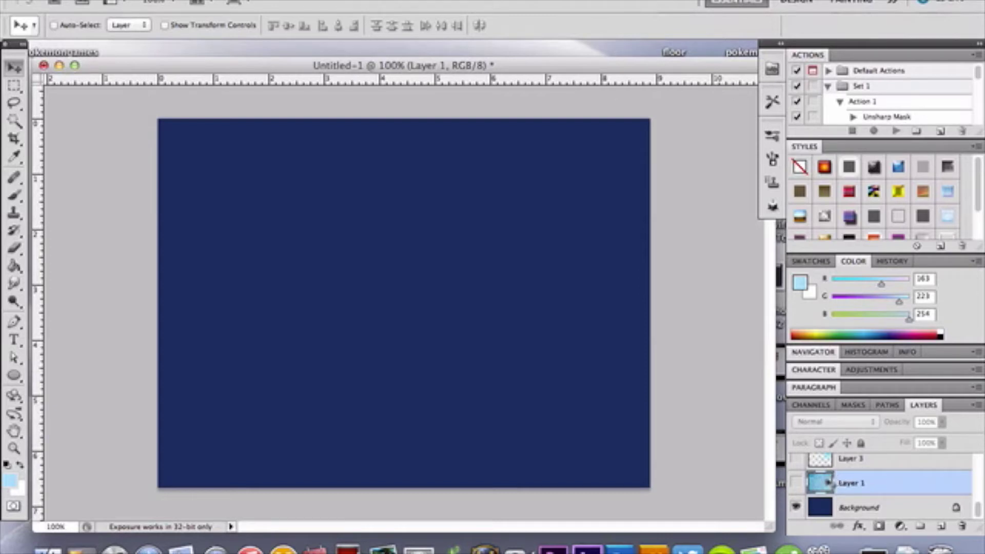
left_click(796, 483)
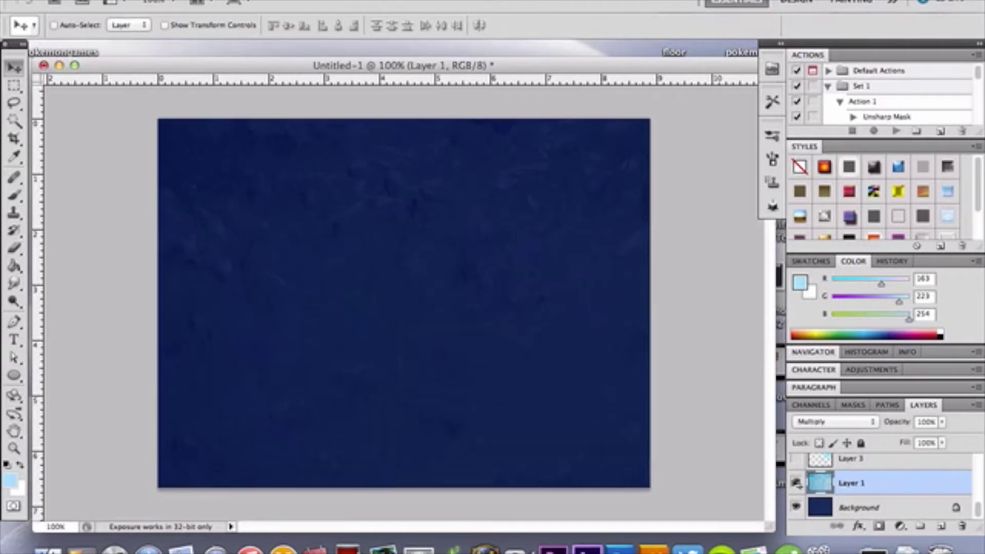
left_click(857, 424)
left_click(866, 384)
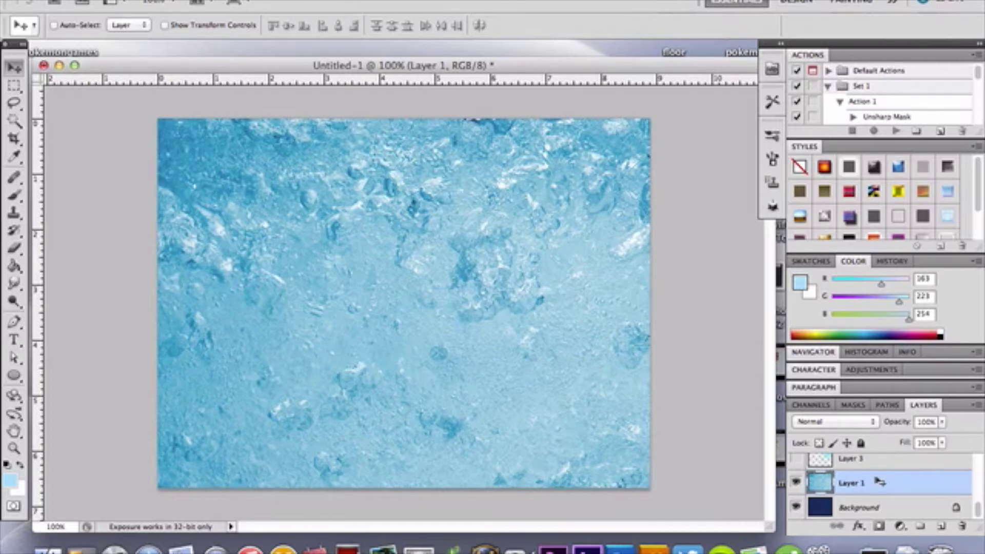
left_click(862, 424)
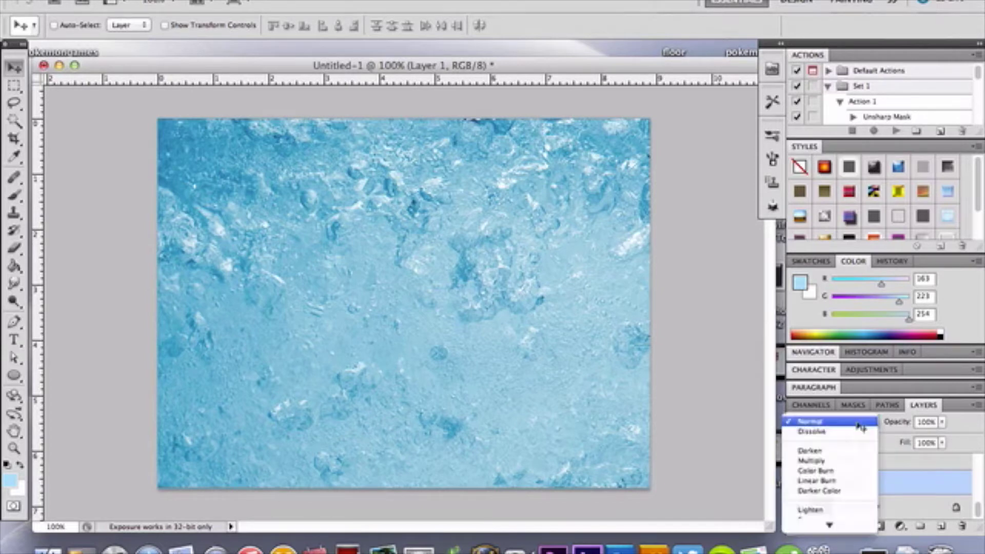
left_click(864, 461)
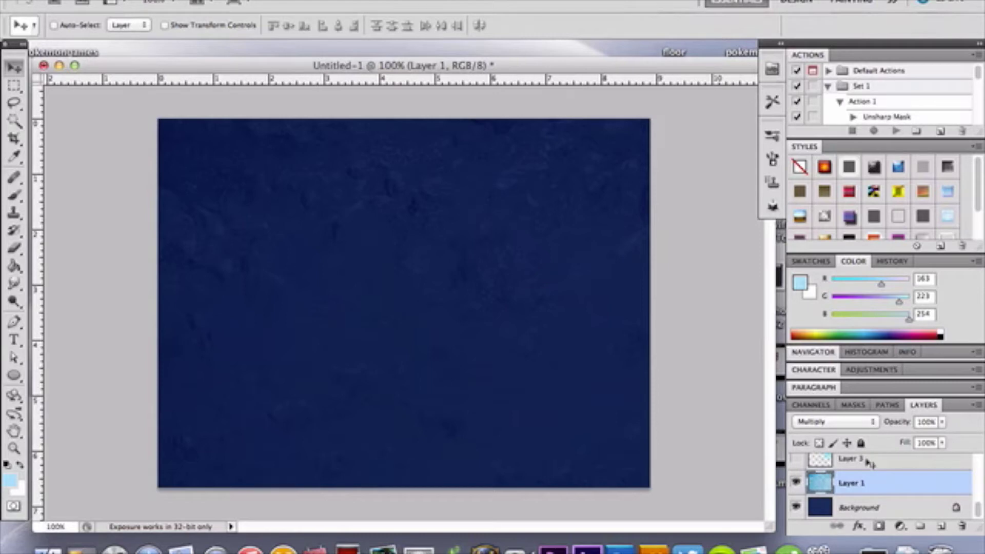
Step: Show Layer 3's light-blue glow and set it to Soft Light after previewing Normal
left_click(795, 458)
left_click(851, 462)
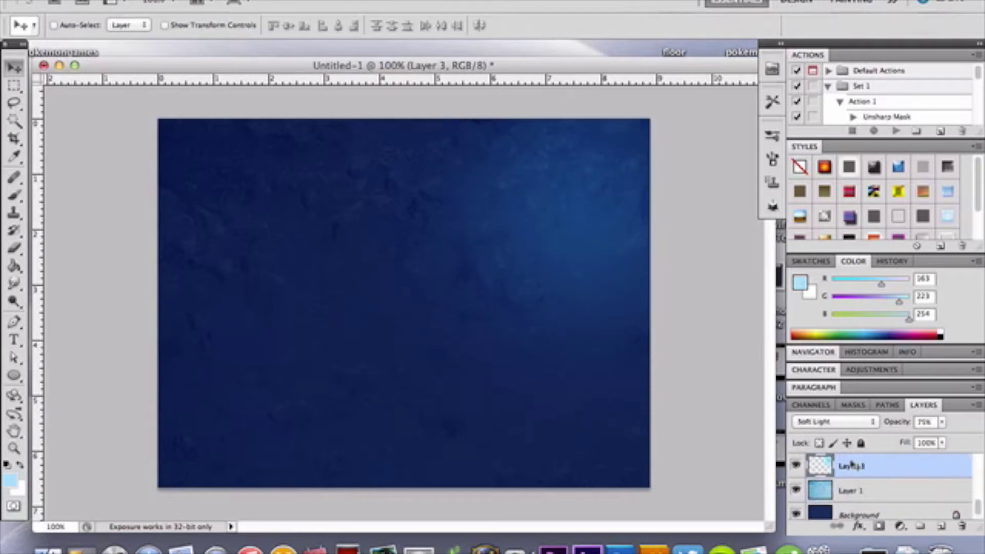
left_click(855, 423)
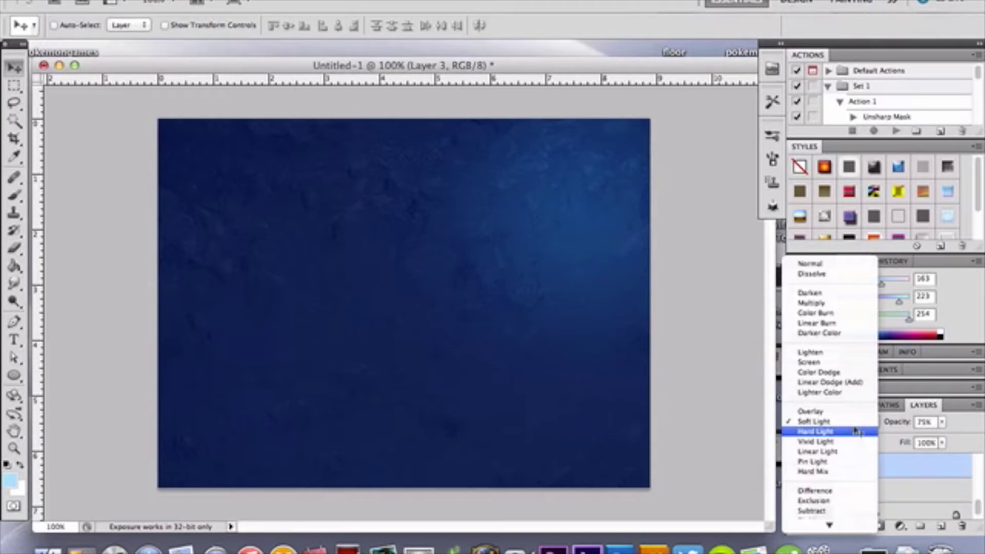
left_click(865, 266)
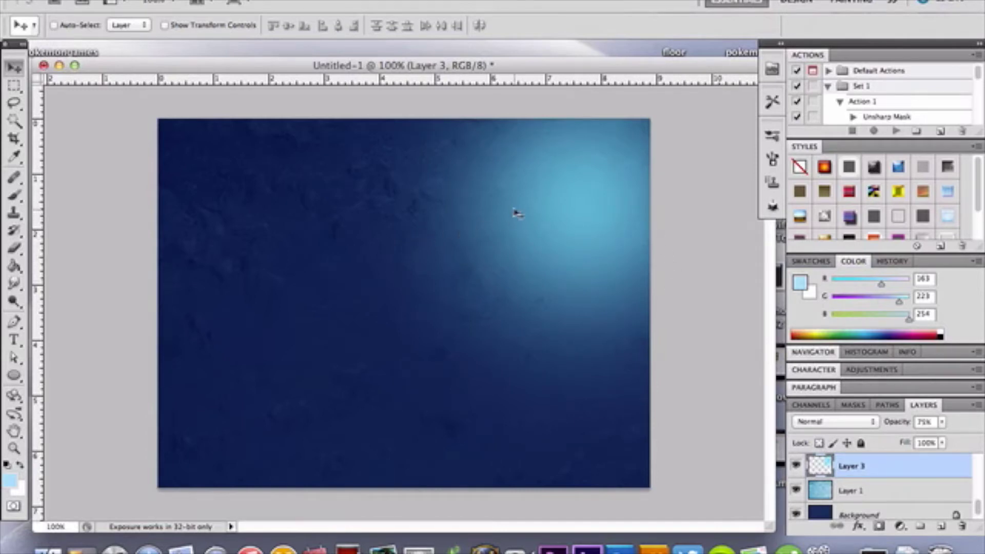
left_click(834, 425)
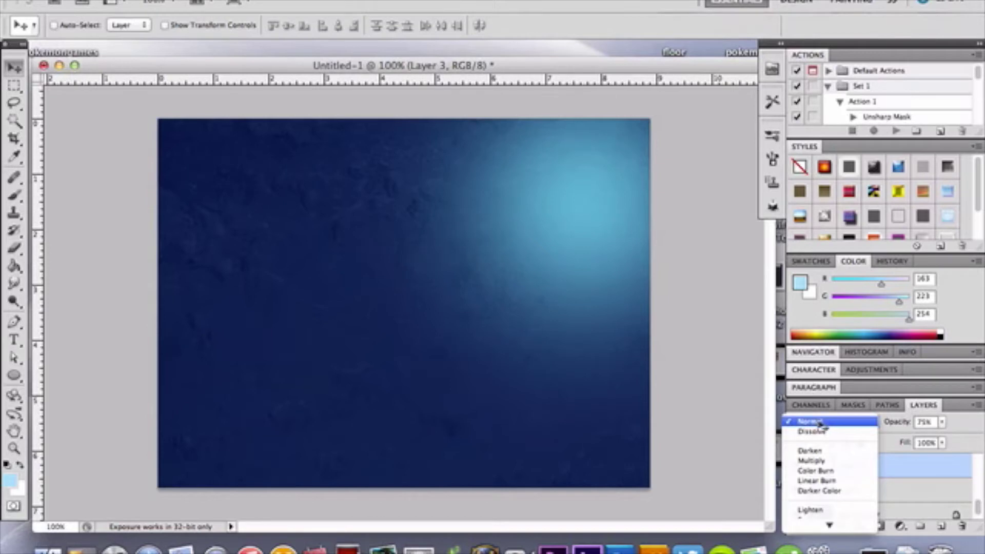
scroll(831, 422, "down", 5)
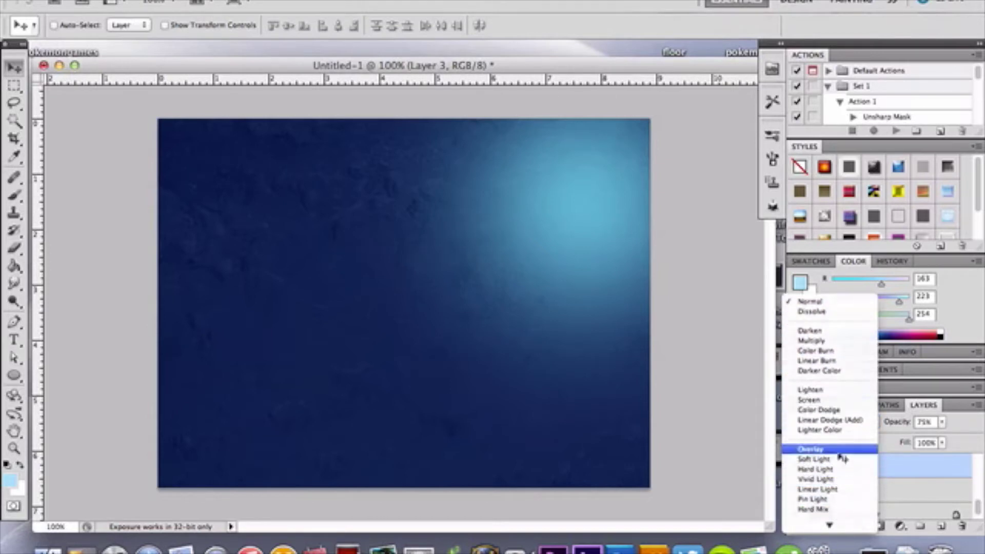
left_click(842, 461)
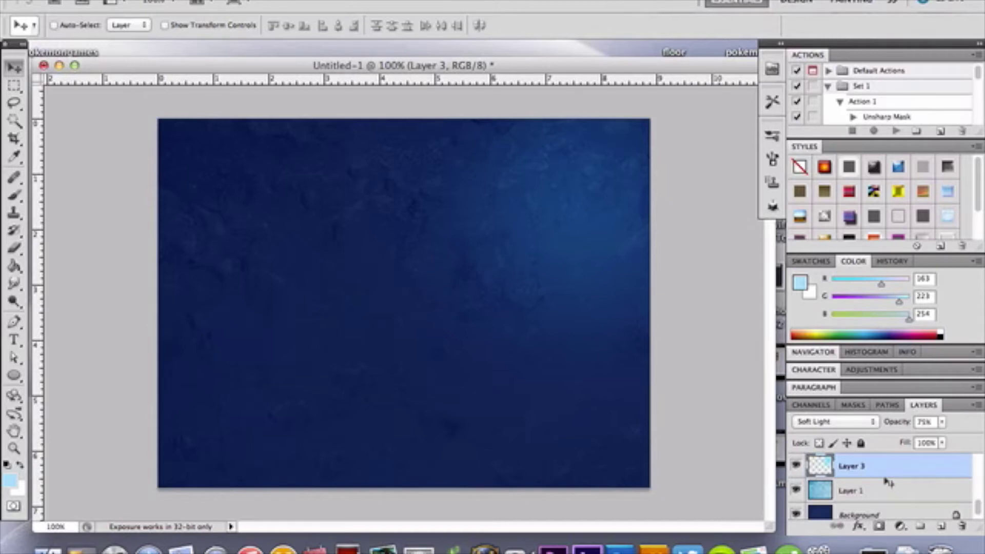
Step: Choose the Horizontal Type tool with the font set to Trajan Pro 3 Bold, 114 pt
scroll(889, 482, "up", 2)
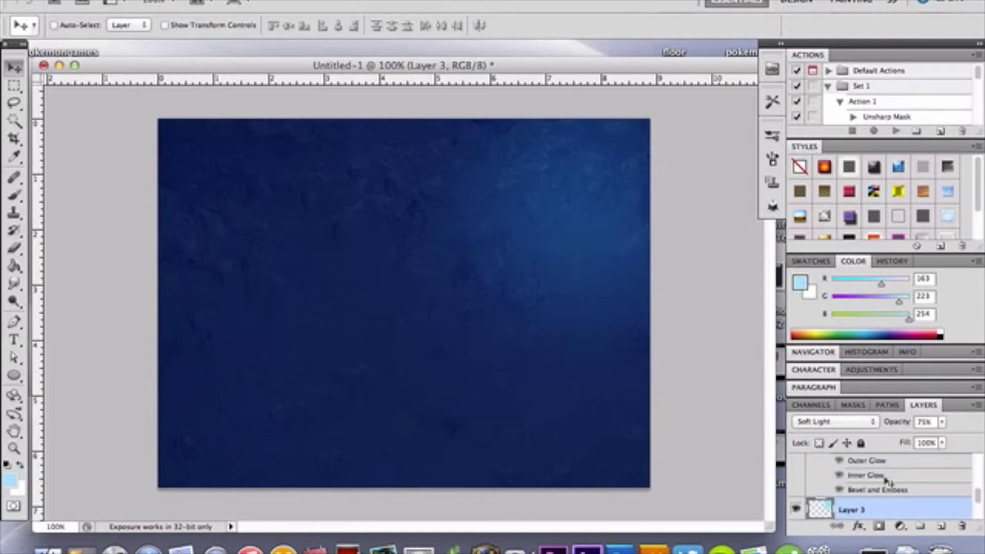
scroll(887, 480, "up", 2)
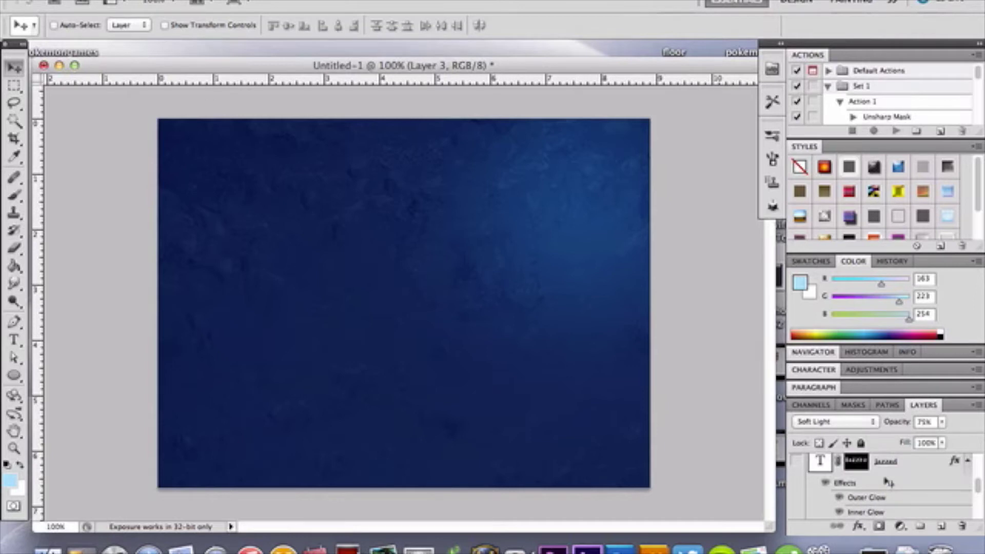
left_click(15, 339)
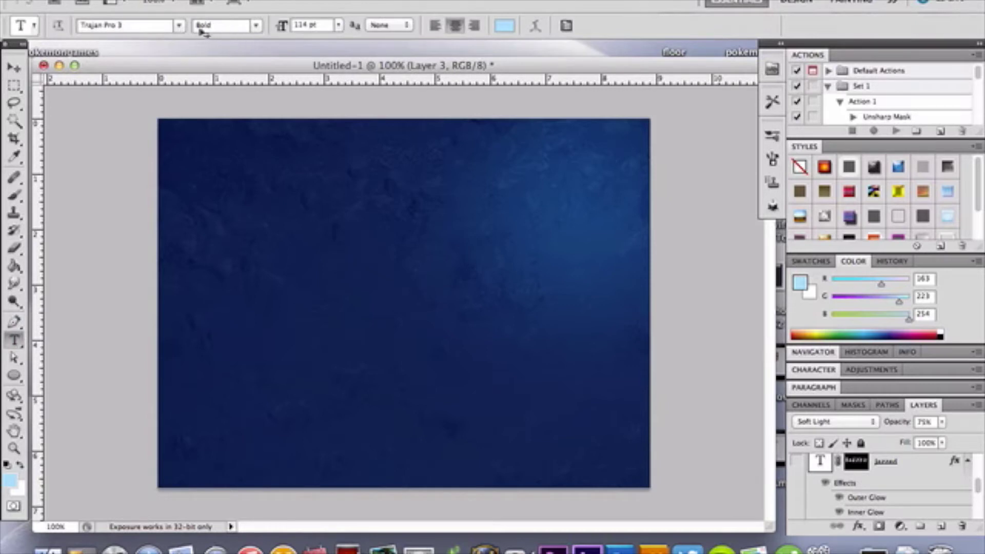
left_click(182, 28)
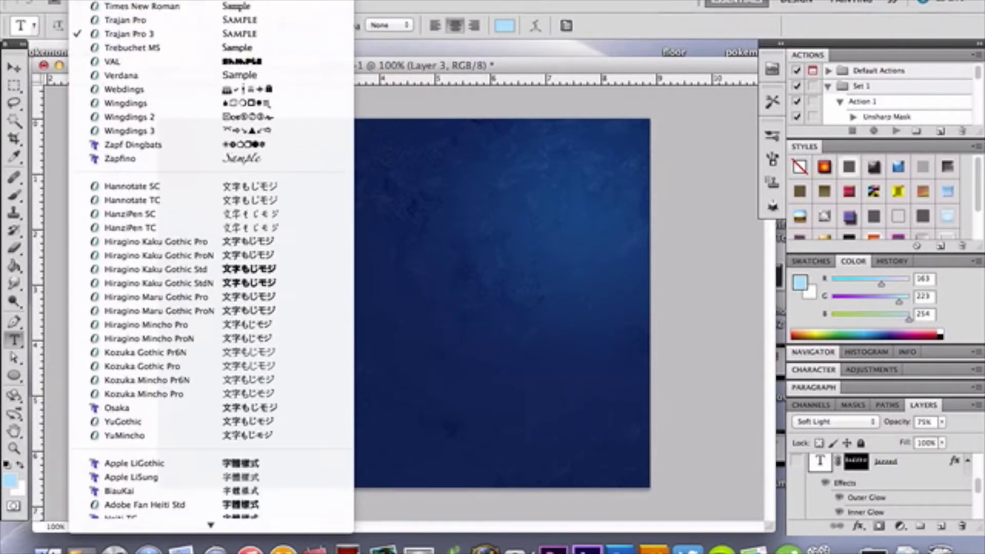
left_click(180, 23)
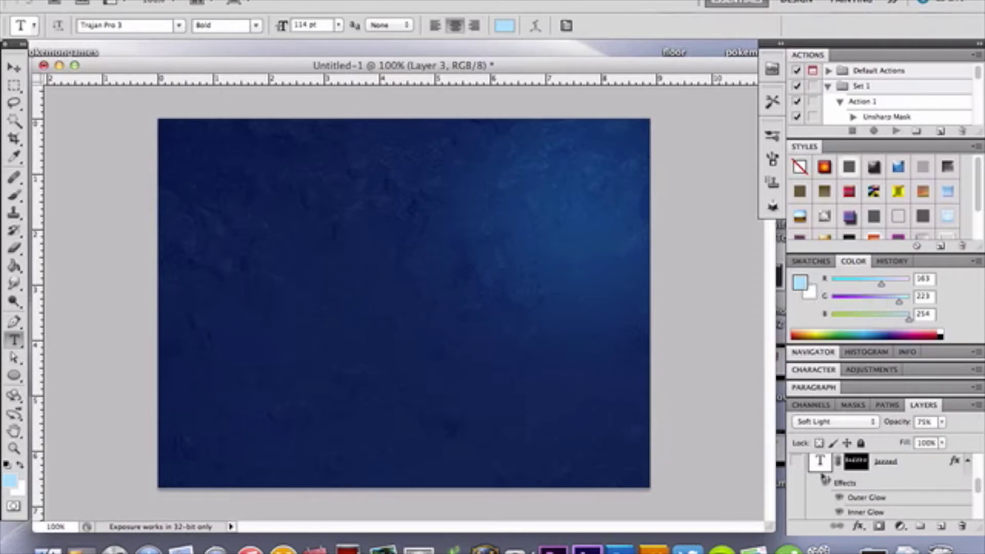
Step: Show the JAZZED text layer with its effects hidden, briefly selecting the JAZZ letters
left_click(799, 461)
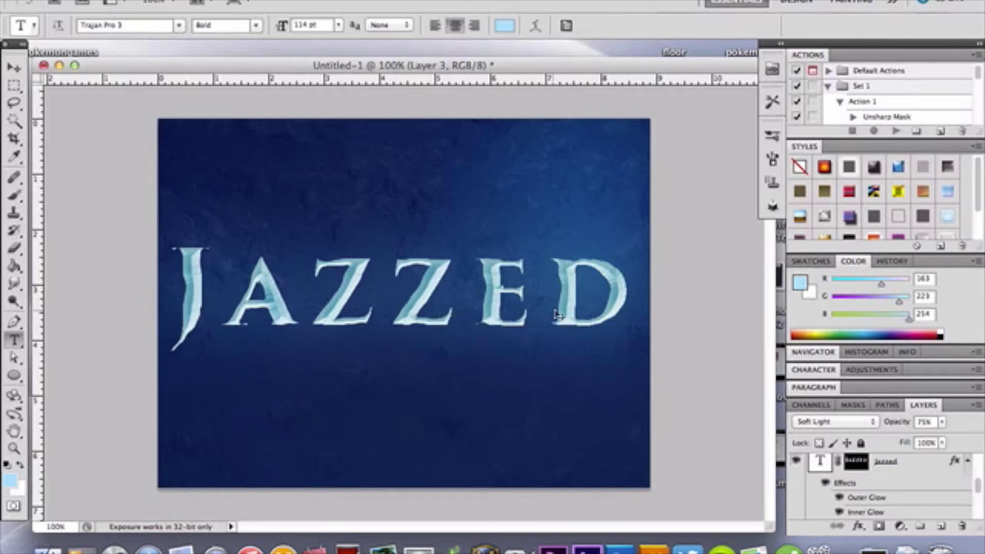
left_click(825, 483)
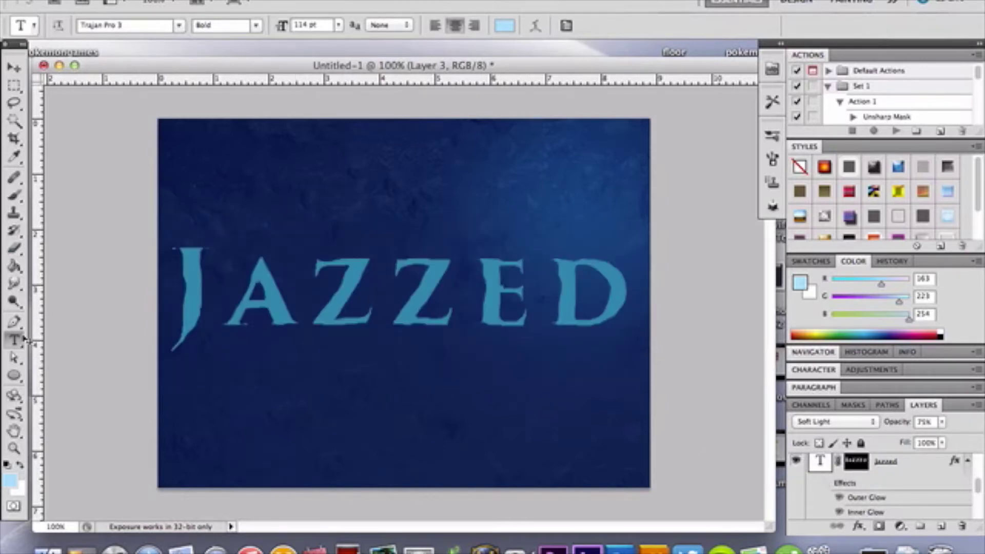
left_click(189, 317)
left_click_drag(189, 317, 660, 275)
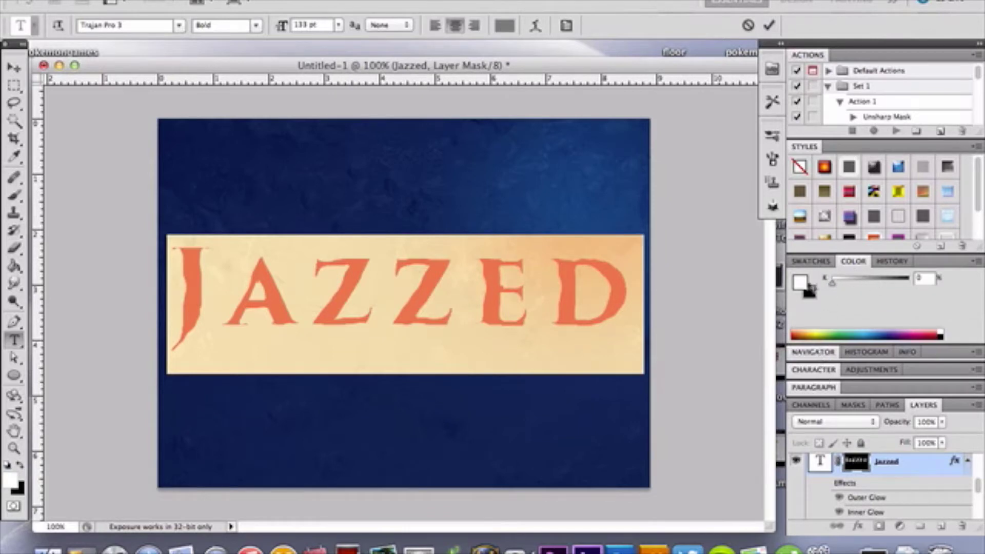
left_click(588, 321)
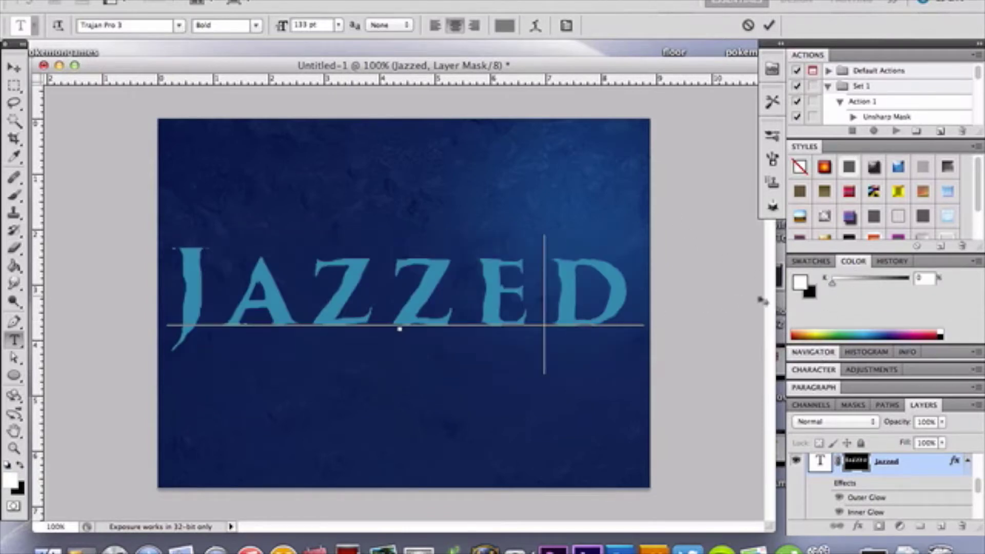
Step: Sample the letters' teal 0c86ae as the foreground colour
left_click(799, 283)
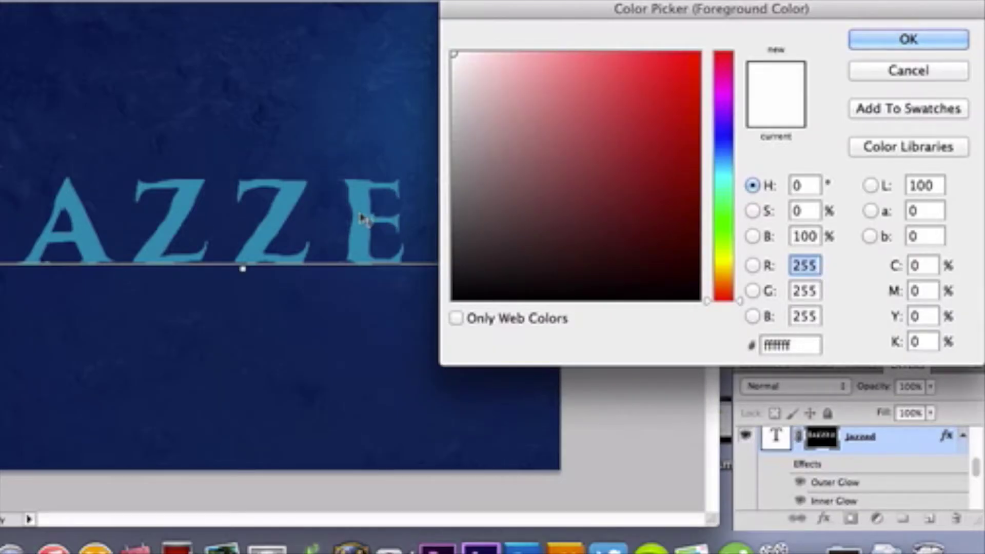
left_click(913, 70)
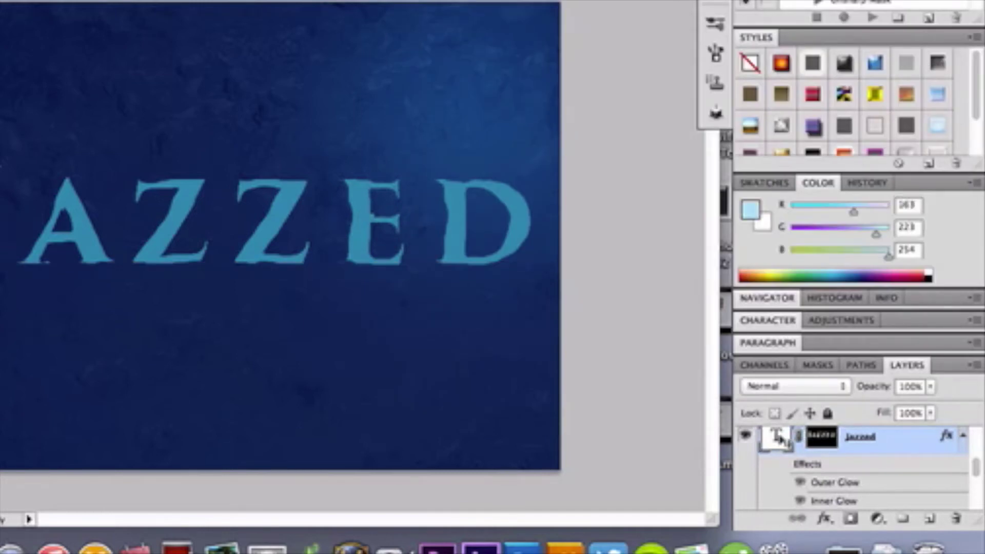
left_click(750, 209)
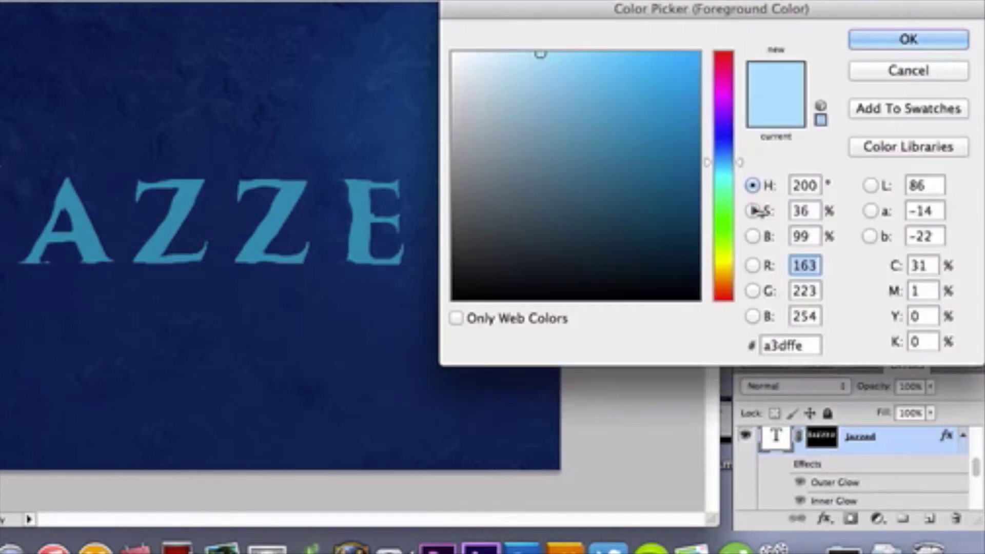
left_click(359, 229)
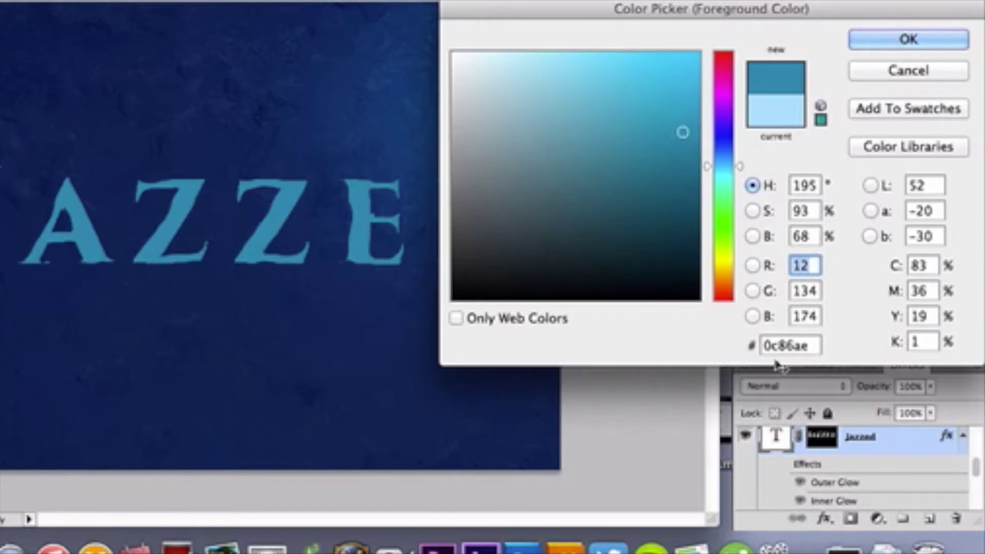
left_click(793, 345)
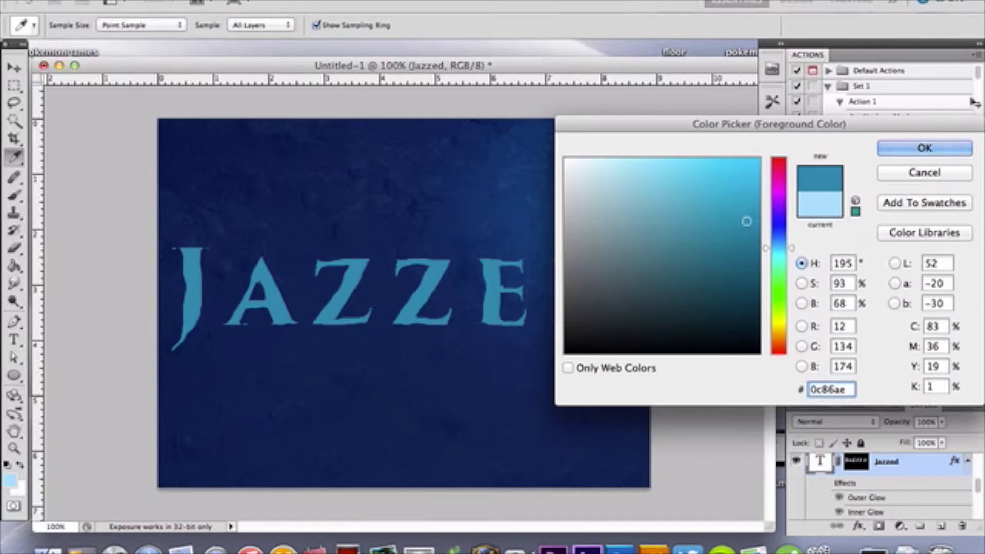
key("Return")
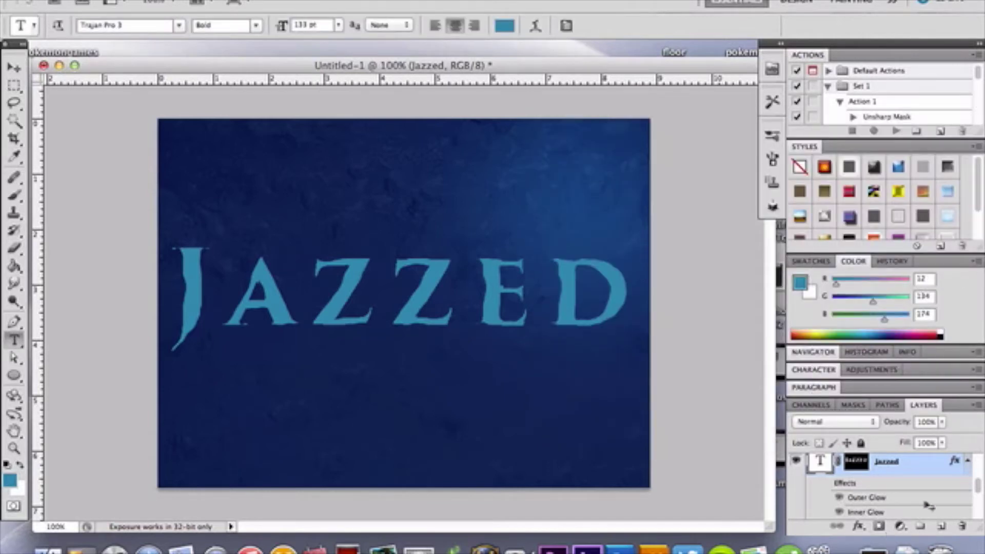
double_click(924, 470)
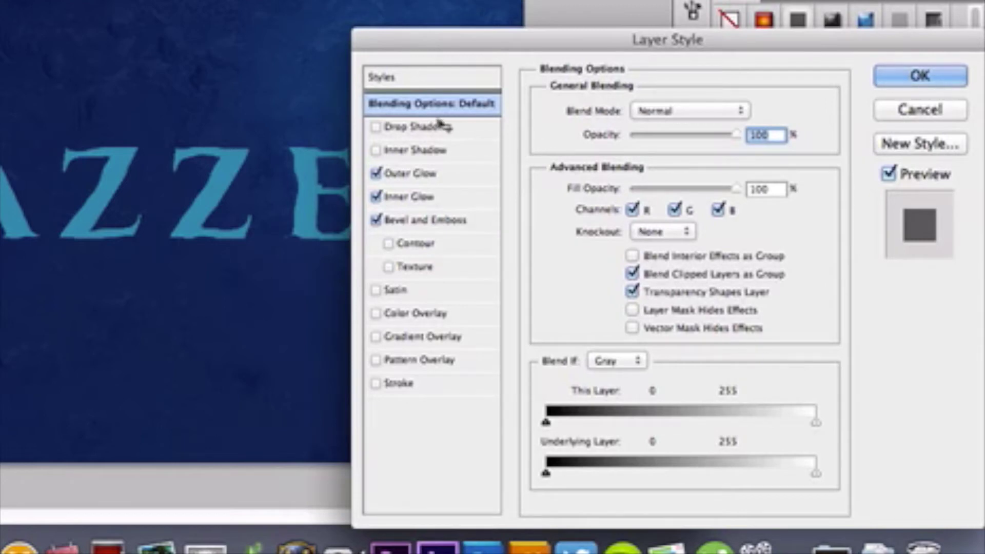
Step: Give the text an Outer Glow in Soft Light at 100% opacity and 100 px size
left_click(430, 177)
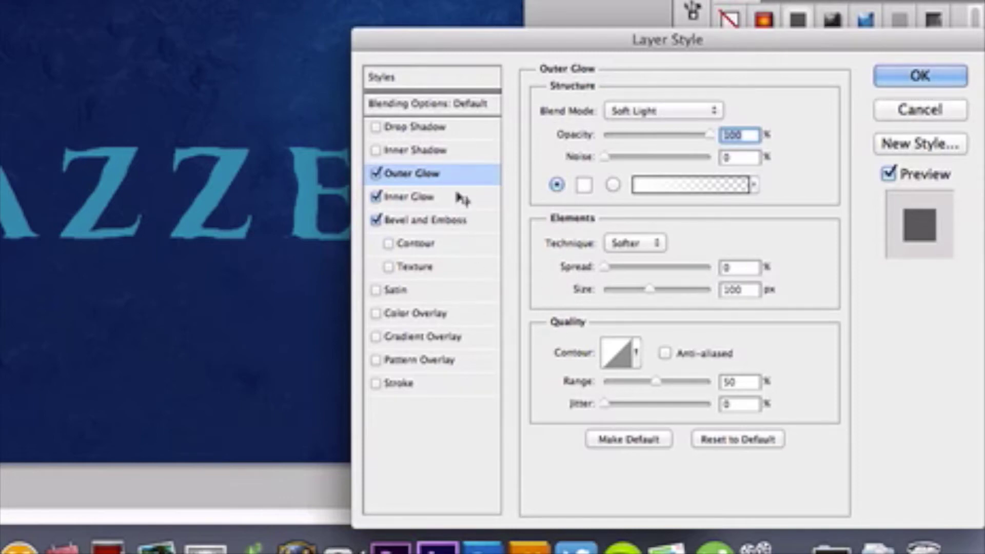
left_click(463, 199)
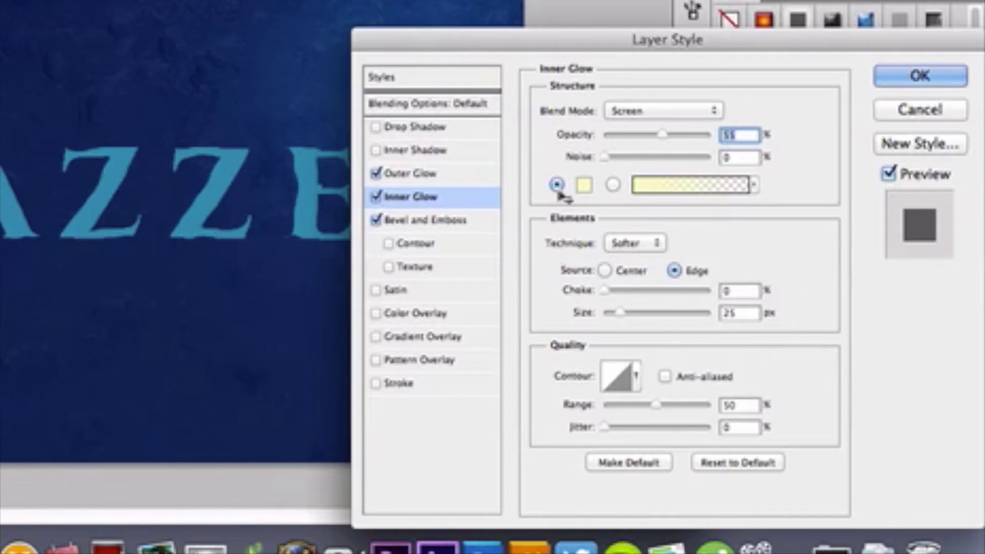
left_click(451, 174)
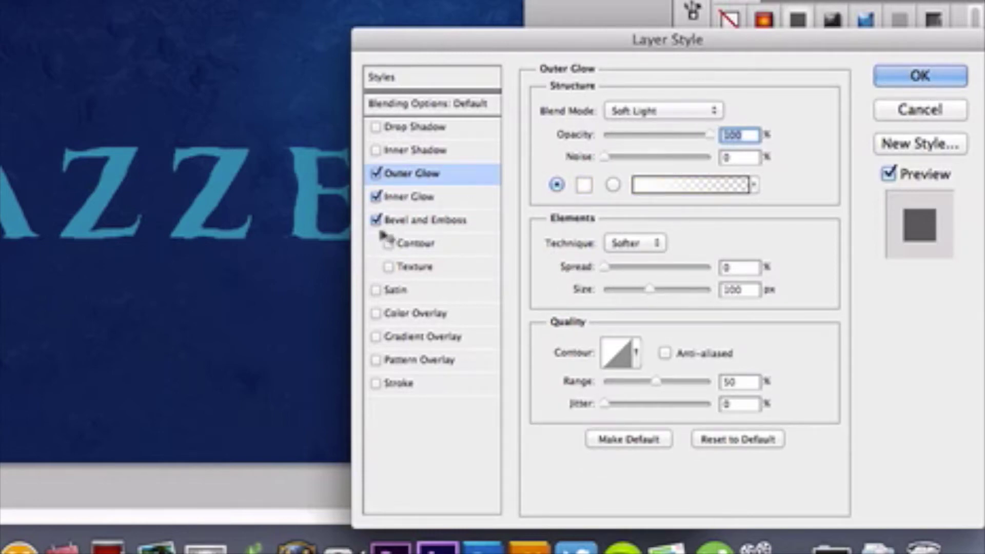
left_click(451, 222)
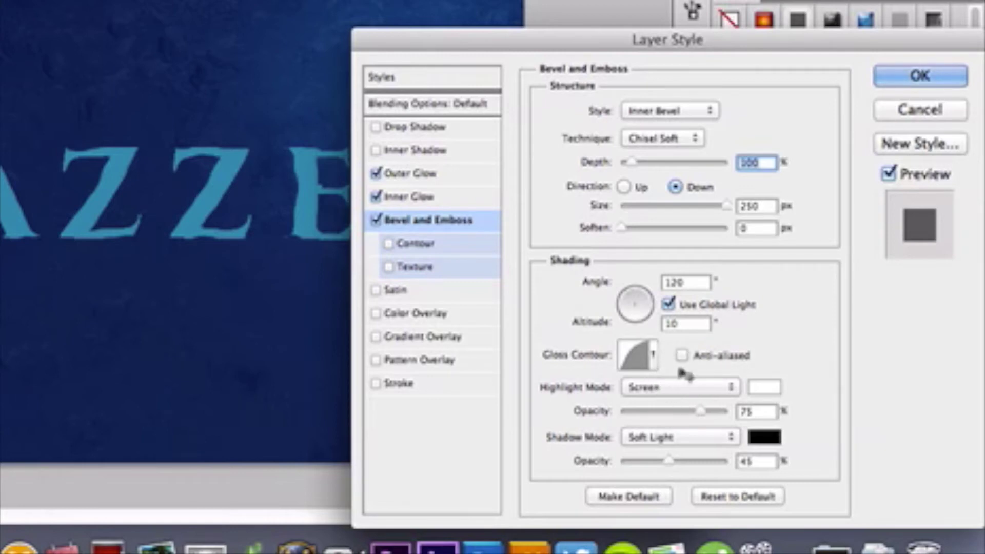
Step: Open the Gloss Contour presets for the JAZZED text's bevel
left_click(655, 358)
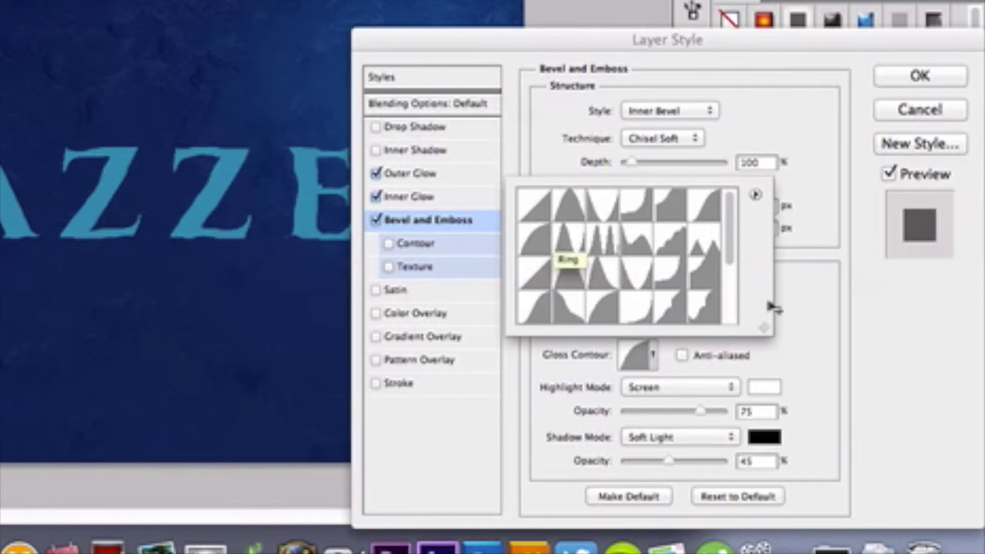
Step: Browse the gloss contour presets and their options menu, keeping the default contour
left_click(826, 333)
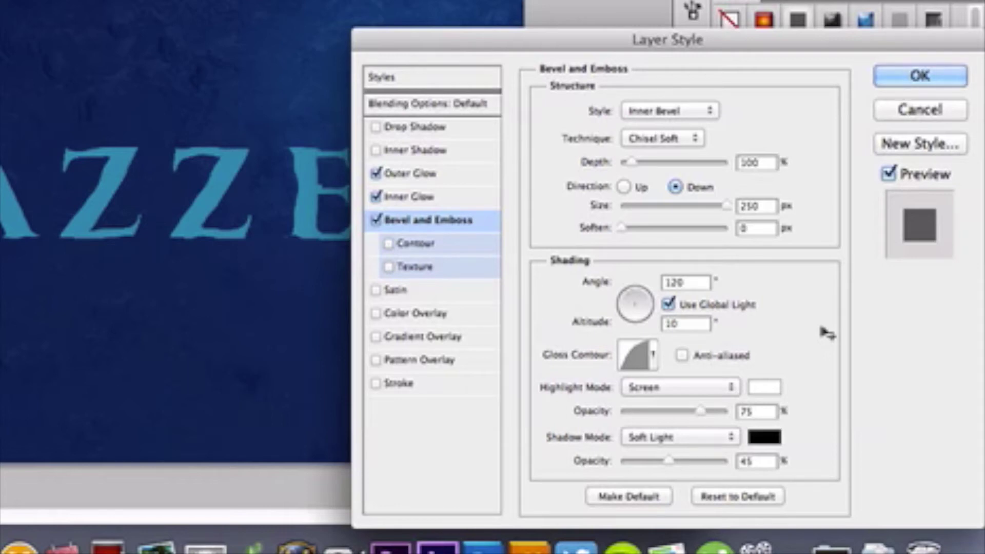
left_click(652, 354)
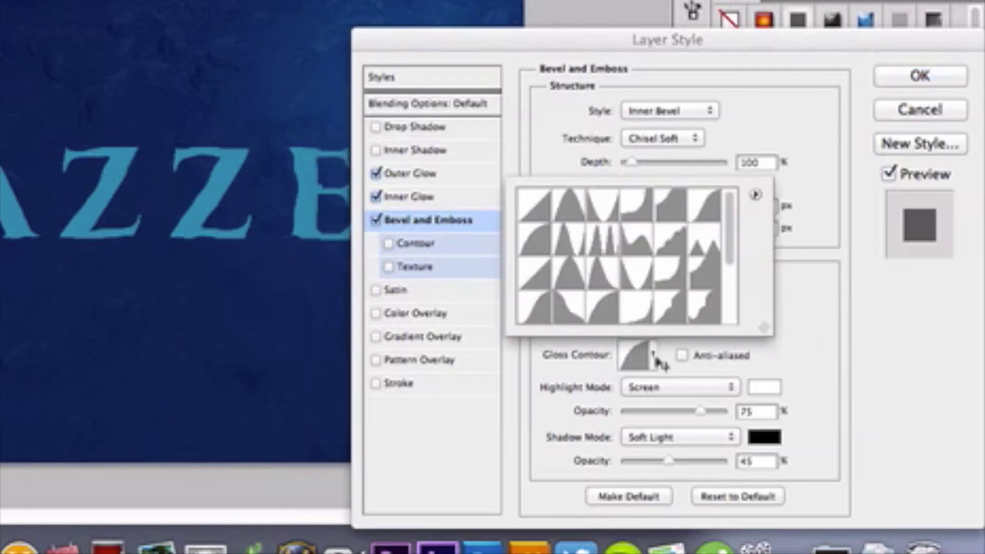
left_click(755, 195)
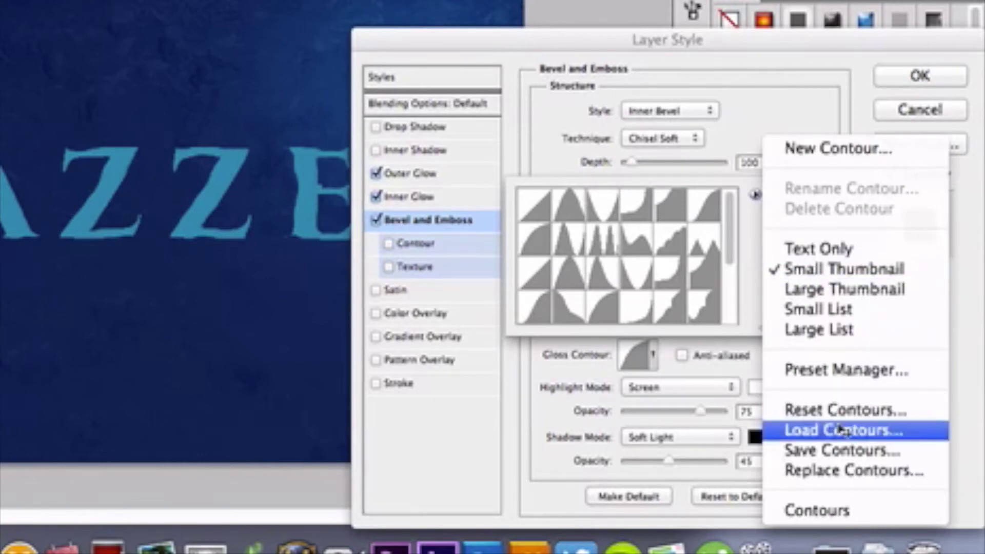
left_click(676, 67)
left_click(829, 180)
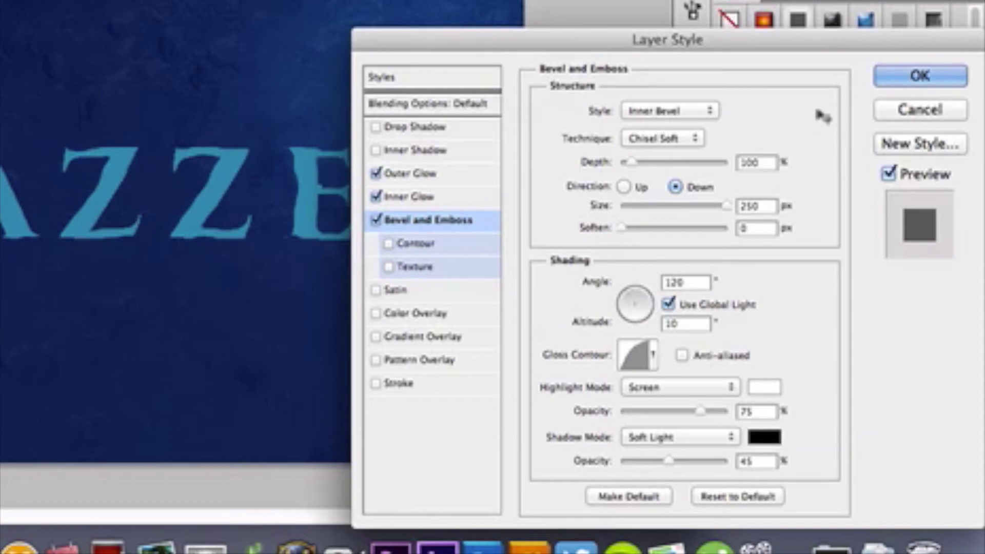
Step: Apply the glow and bevel style and view the icy JAZZED lettering on navy
left_click(915, 76)
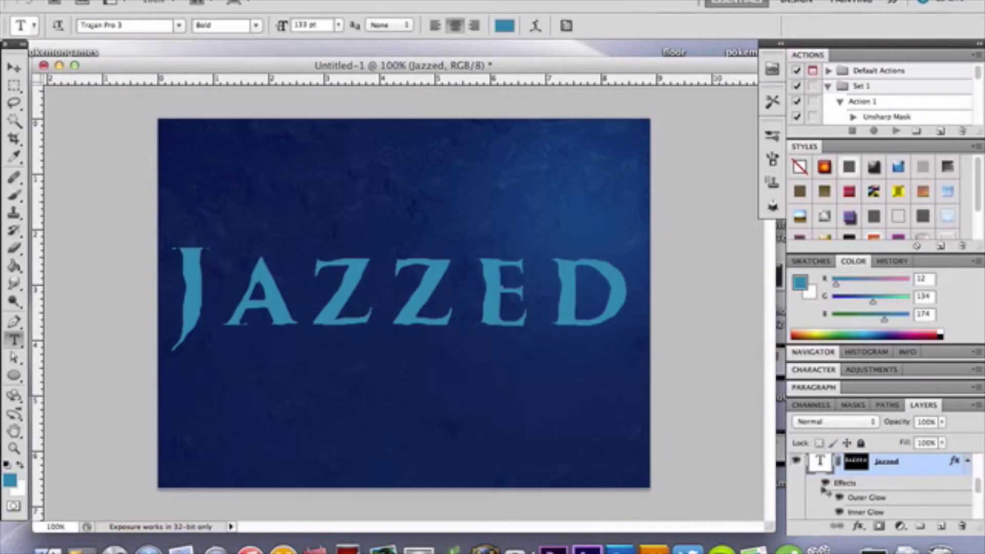
left_click(763, 457)
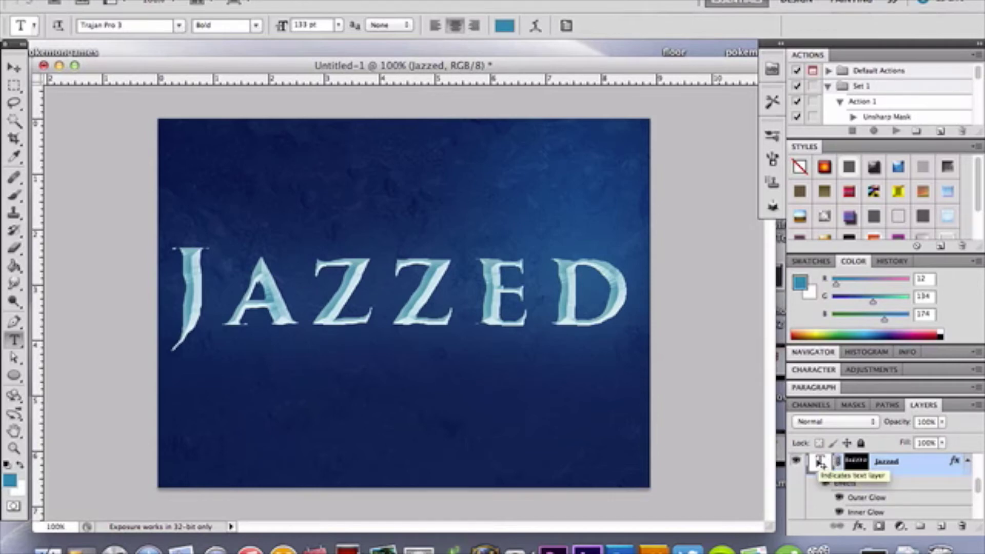
left_click(820, 463, "super")
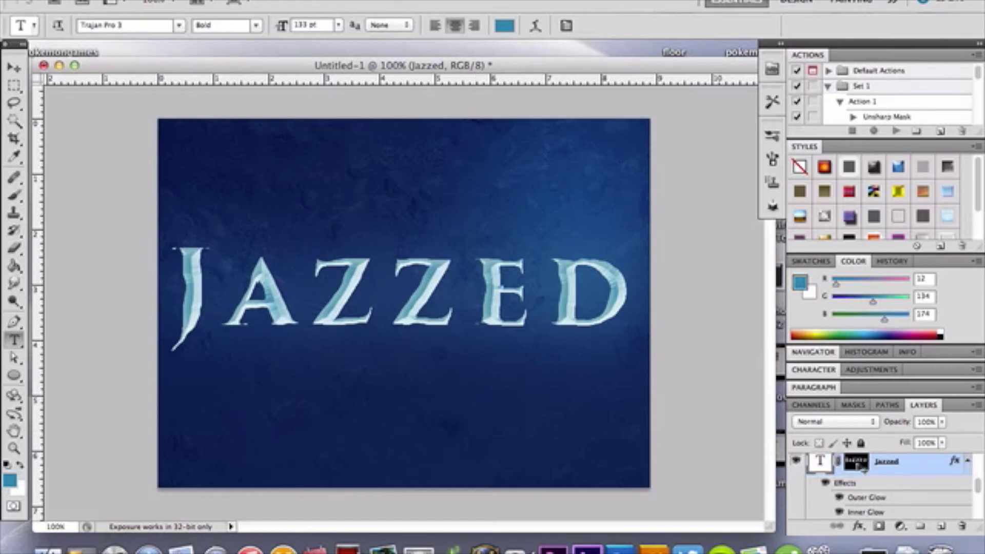
Step: Target the JAZZED text layer's mask thumbnail for editing
left_click(855, 463)
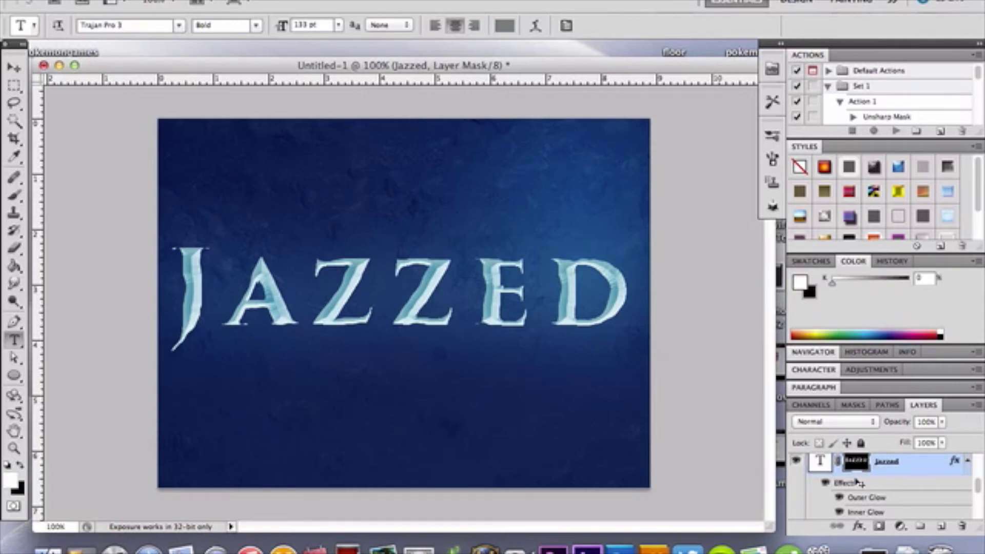
left_click(324, 0)
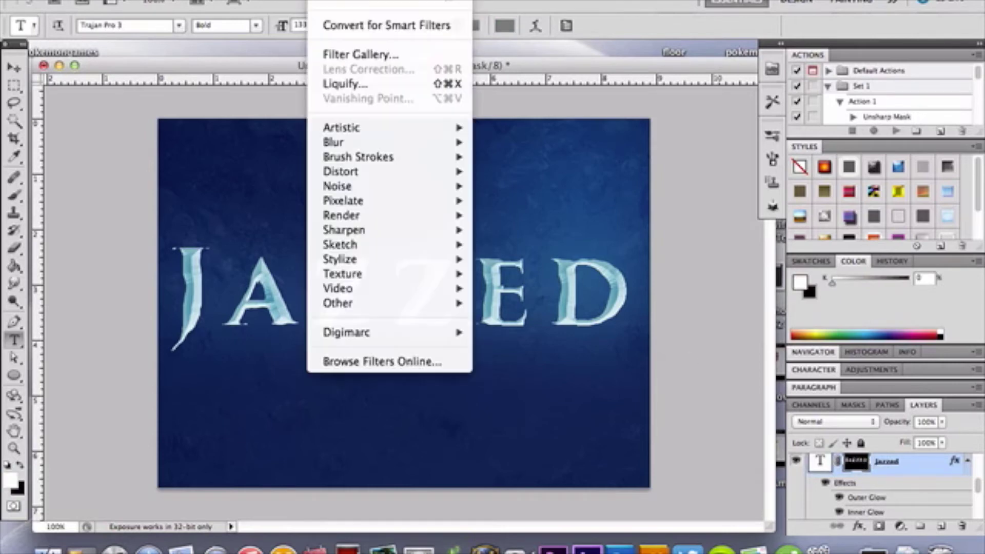
mouse_move(422, 174)
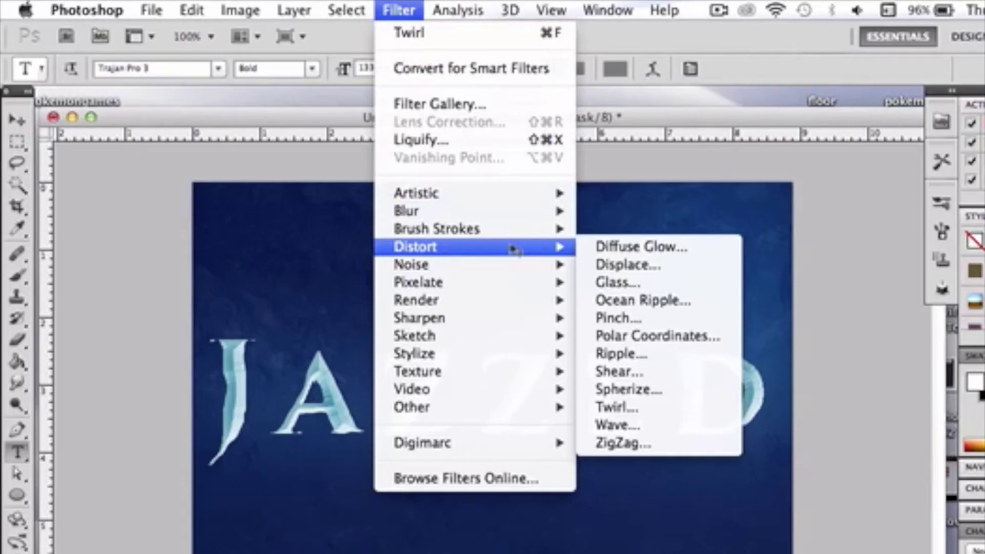
left_click(644, 434)
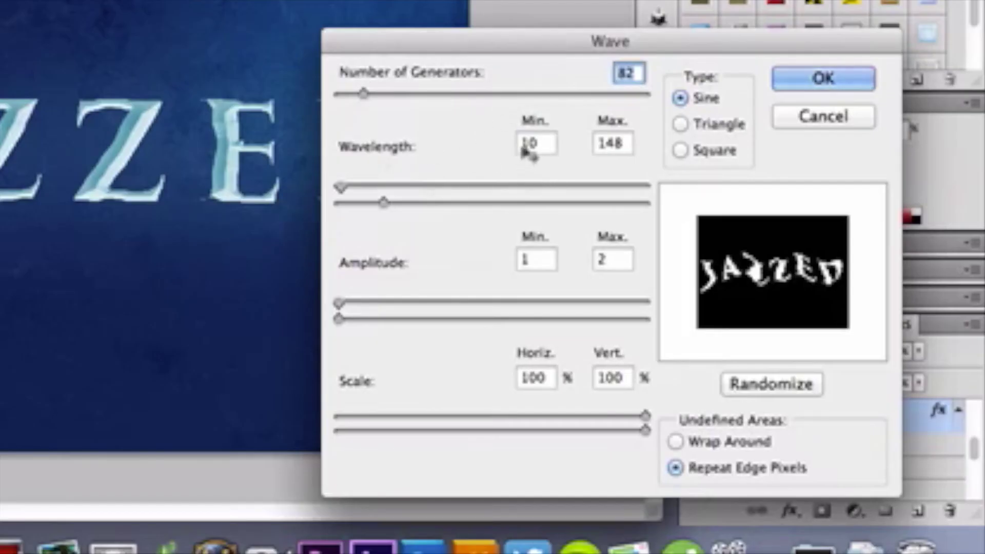
type("22")
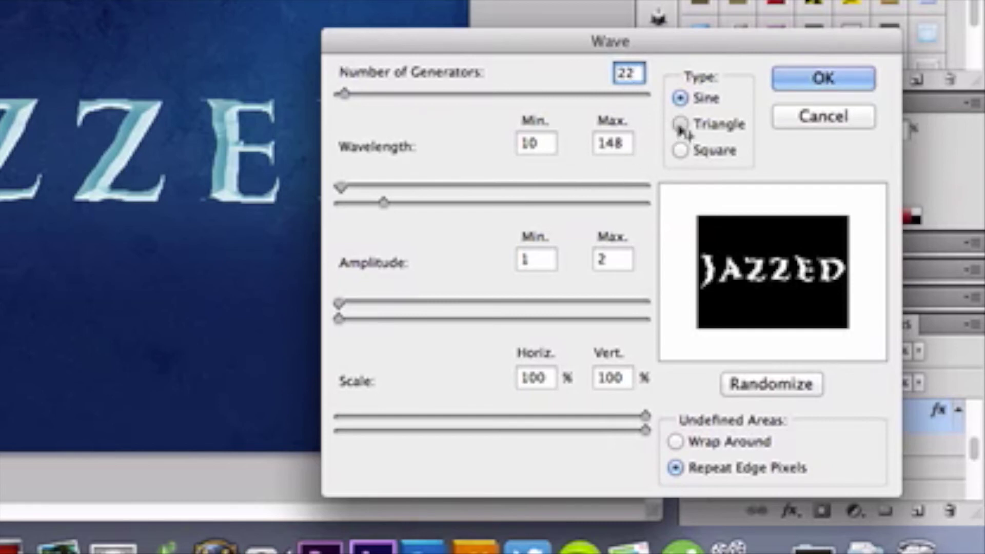
left_click(680, 128)
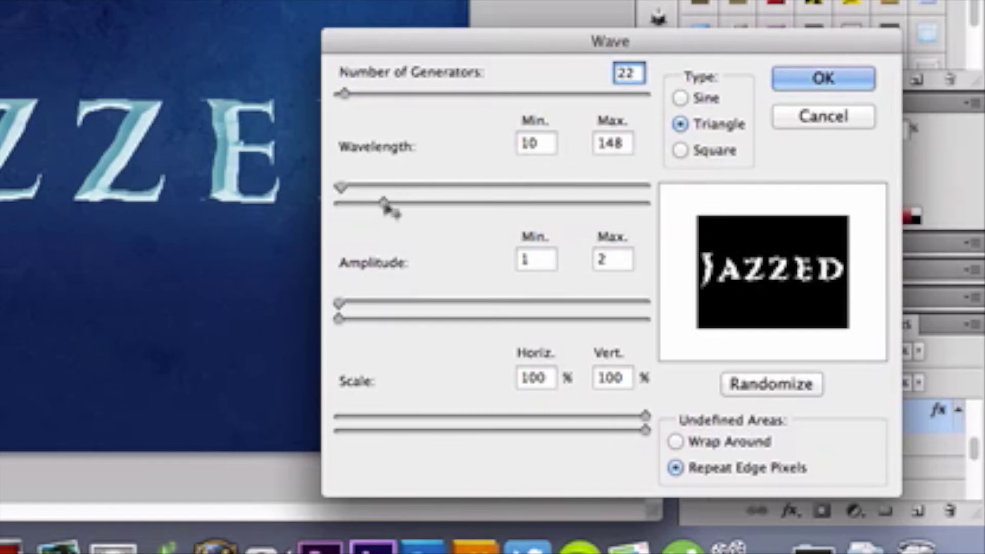
left_click_drag(385, 203, 374, 205)
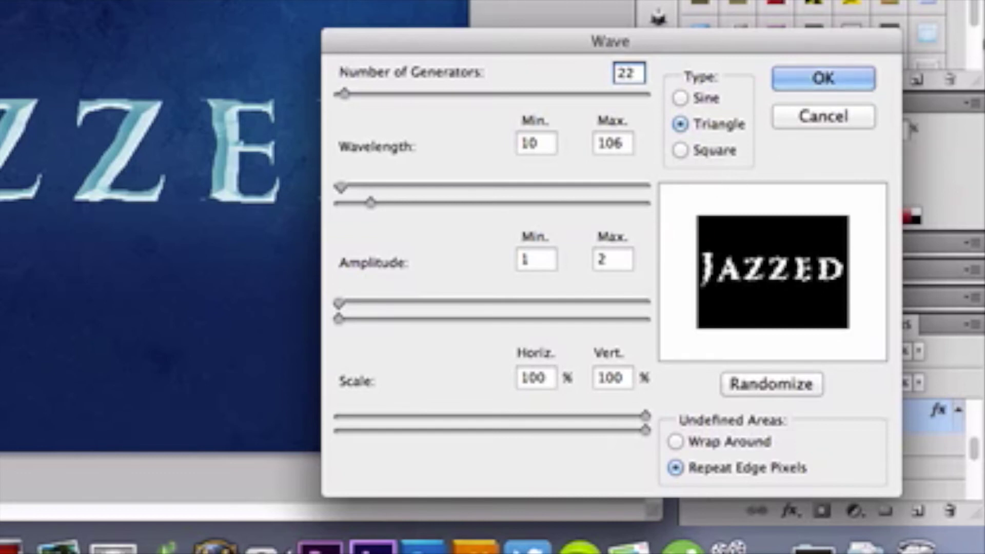
left_click(850, 125)
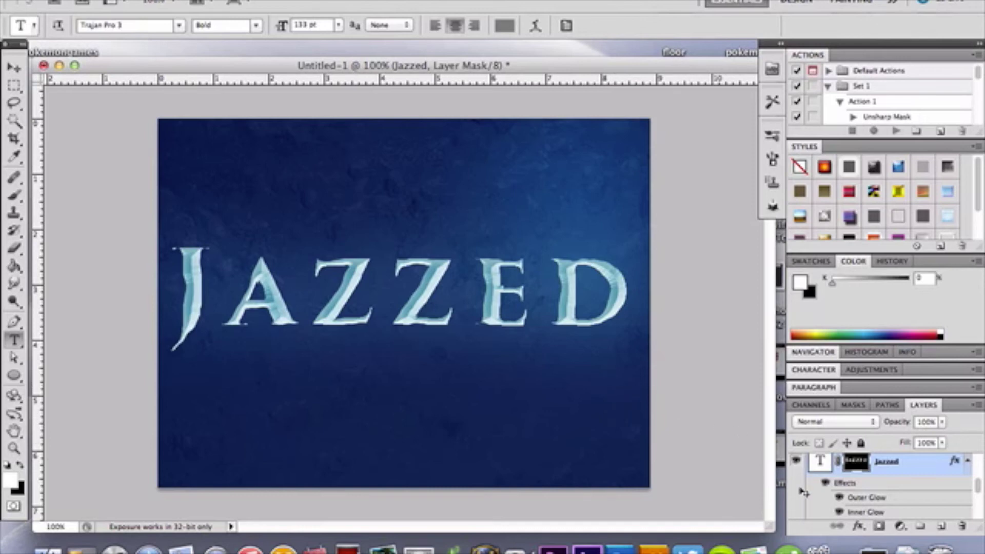
Step: Show Layer 2's ice texture clipped to the text and select it to check its Hard Light blending
scroll(881, 483, "up", 1)
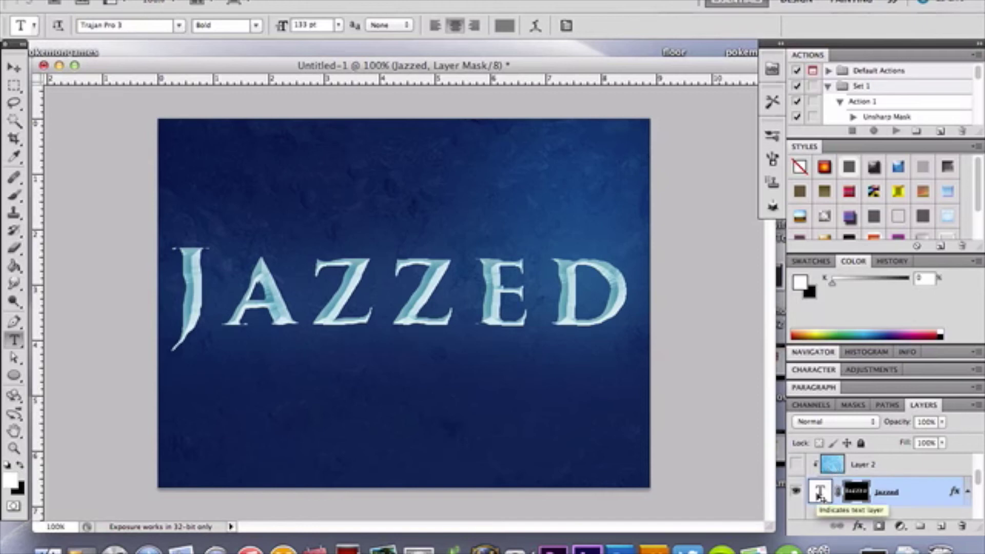
left_click(796, 464)
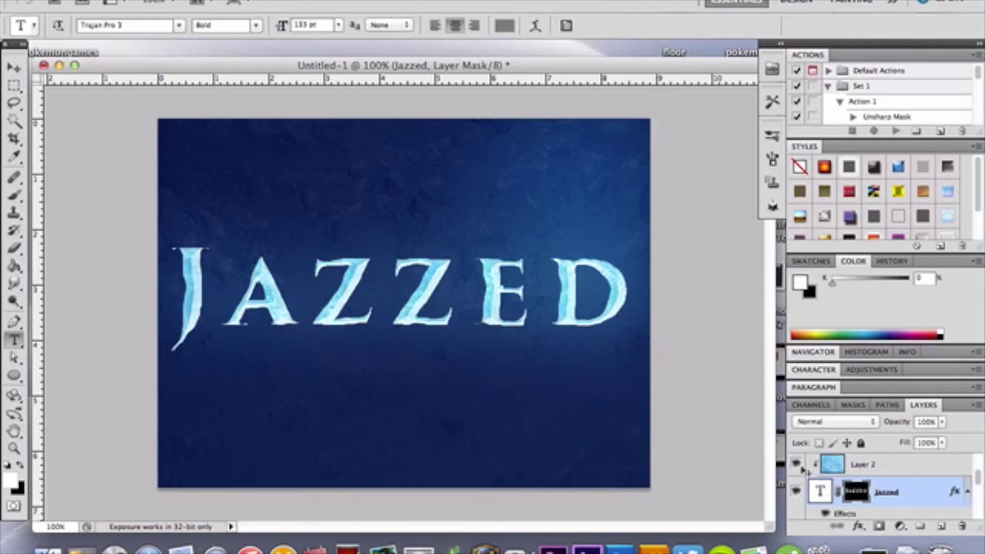
left_click(886, 464)
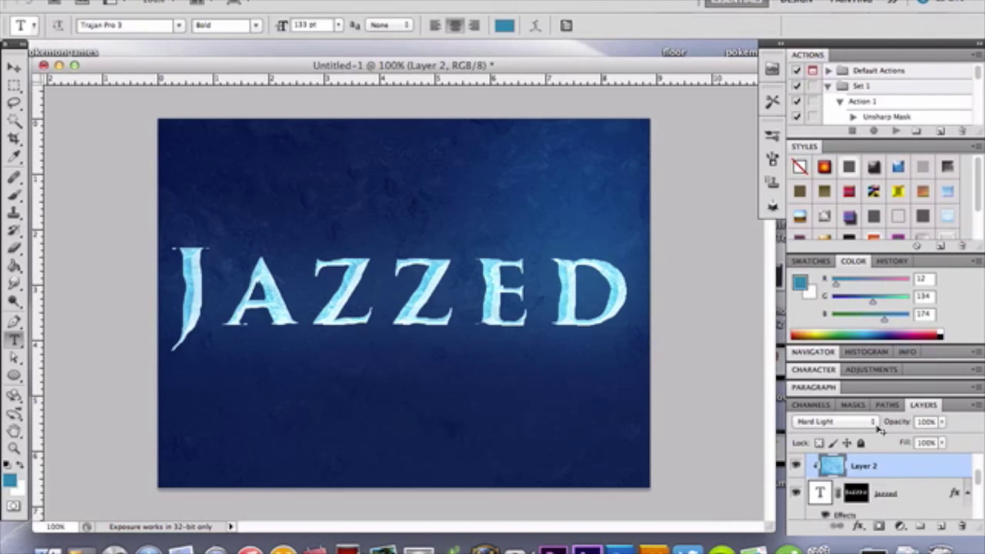
Step: Make Layer 4's icicles and its Overlay copy visible, then select Layer 4 copy
scroll(843, 492, "up", 2)
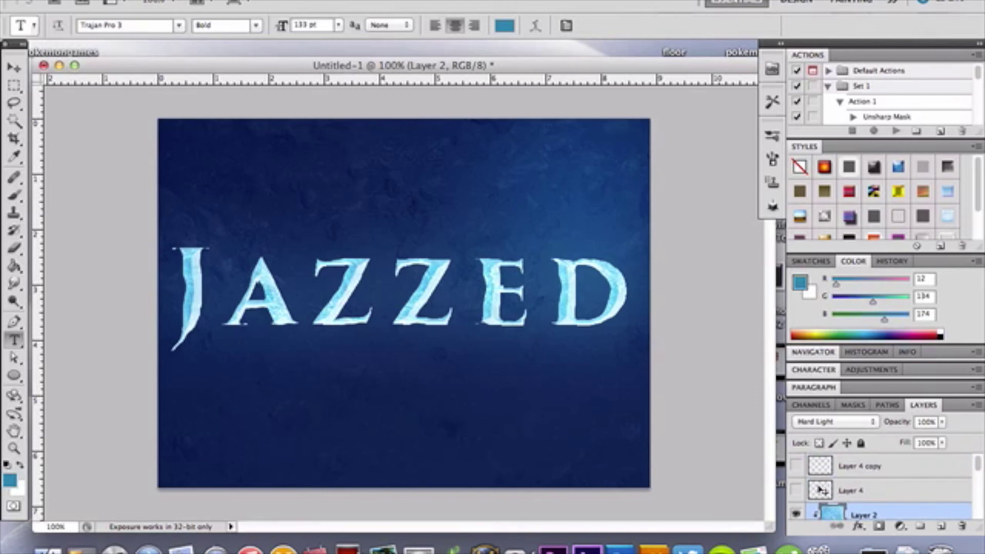
left_click(795, 490)
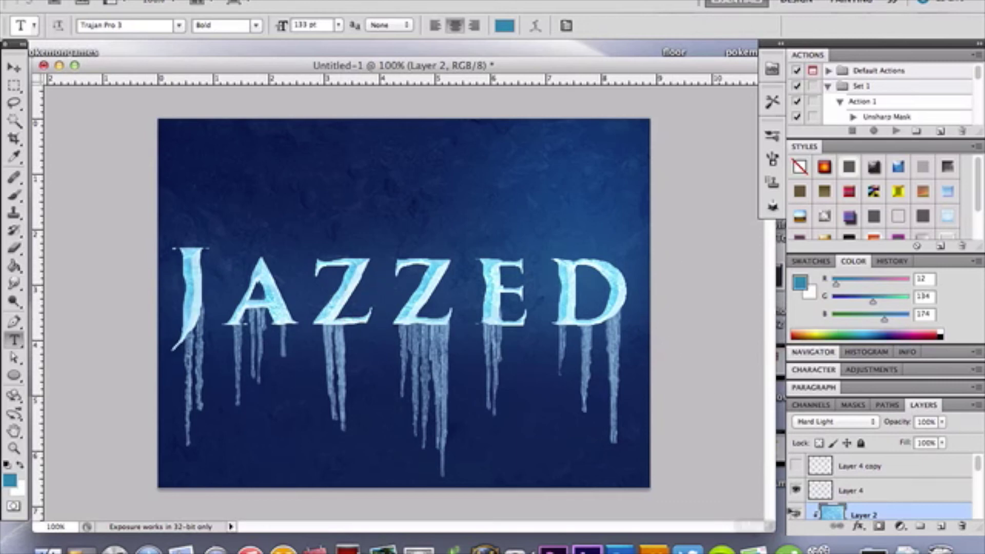
left_click(798, 465)
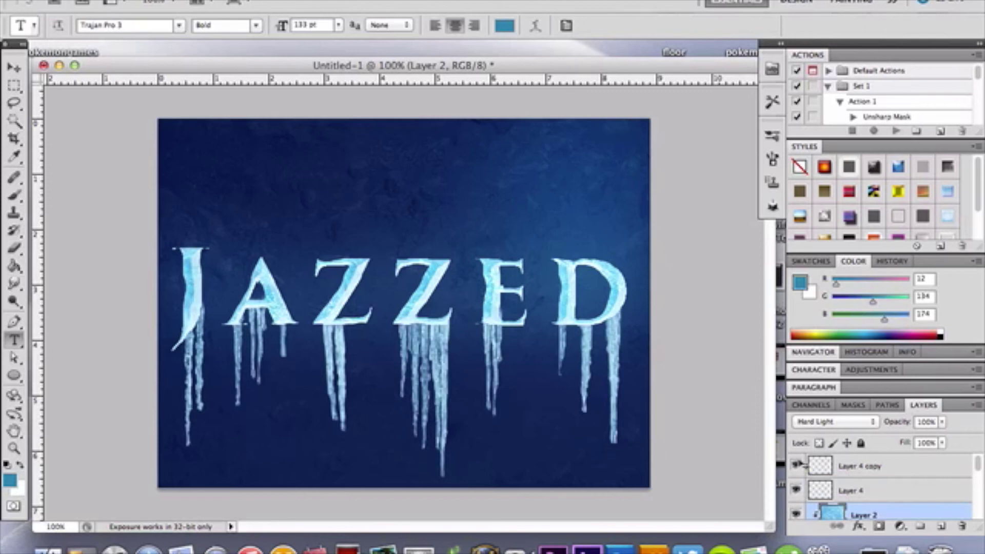
left_click(902, 465)
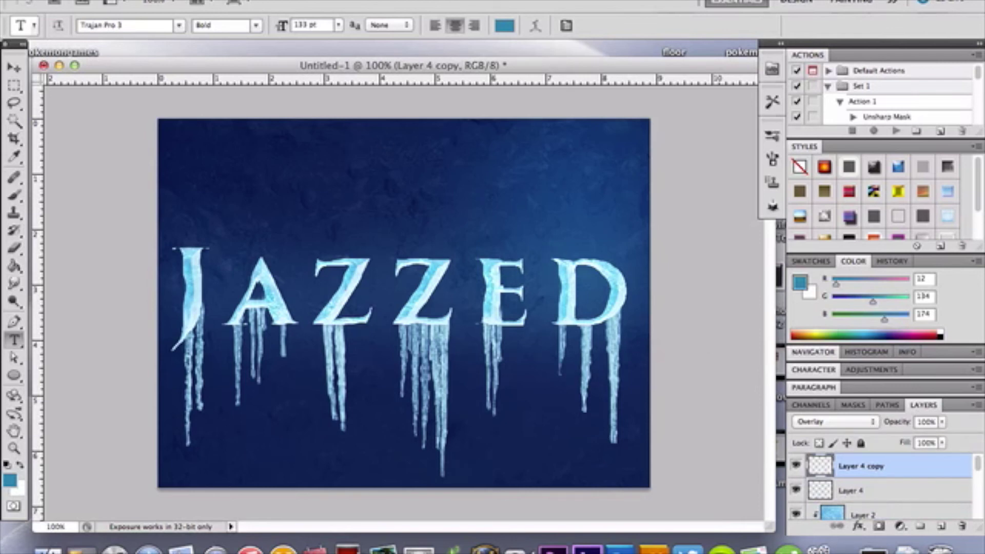
left_click(206, 1)
Step: Close the Image > Adjustments menu without applying anything and choose the Move tool
mouse_move(249, 28)
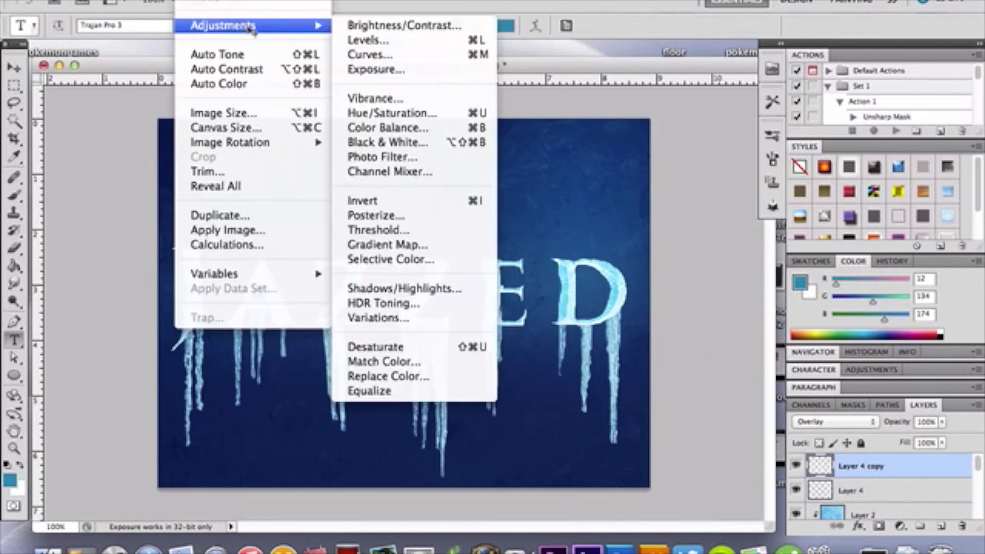
left_click(264, 86)
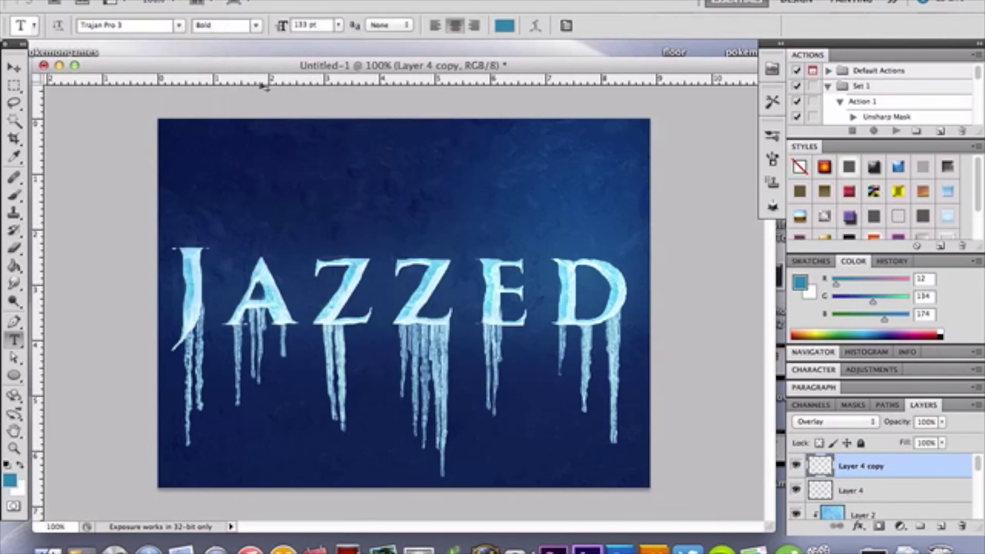
left_click(15, 68)
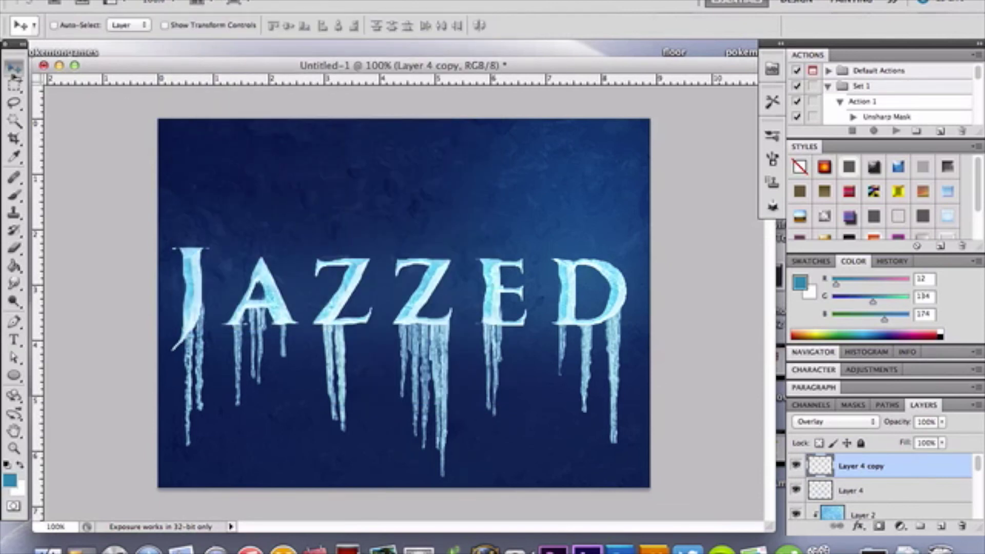